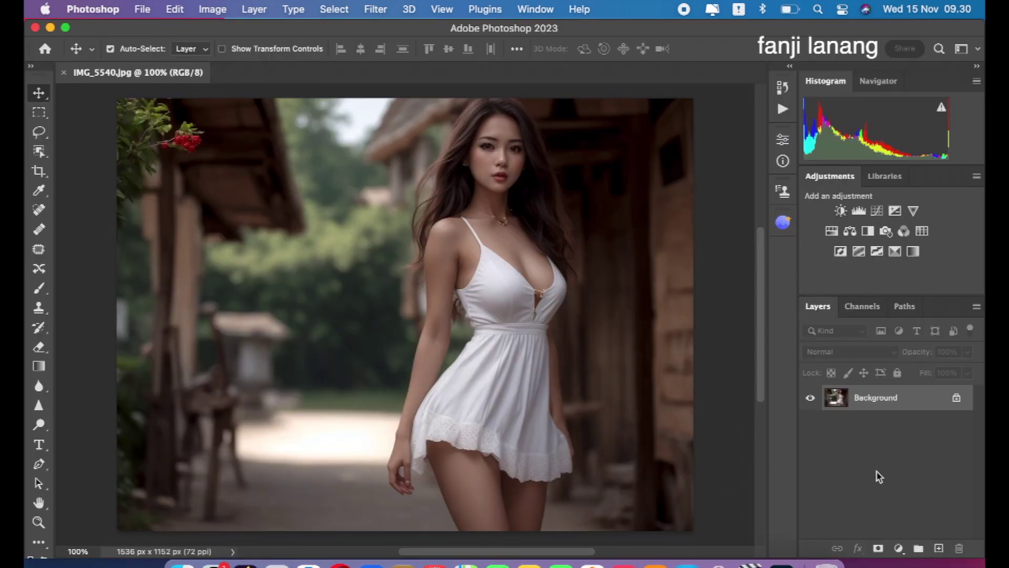
Step: Create a Background copy layer and open the Camera Raw Filter on it
left_click_drag(899, 406, 939, 548)
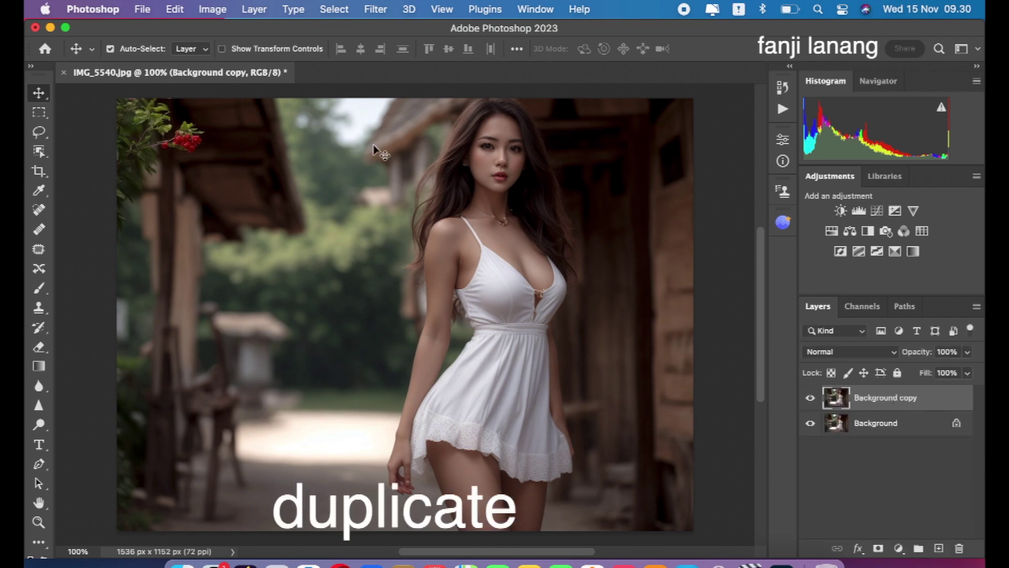
left_click(385, 11)
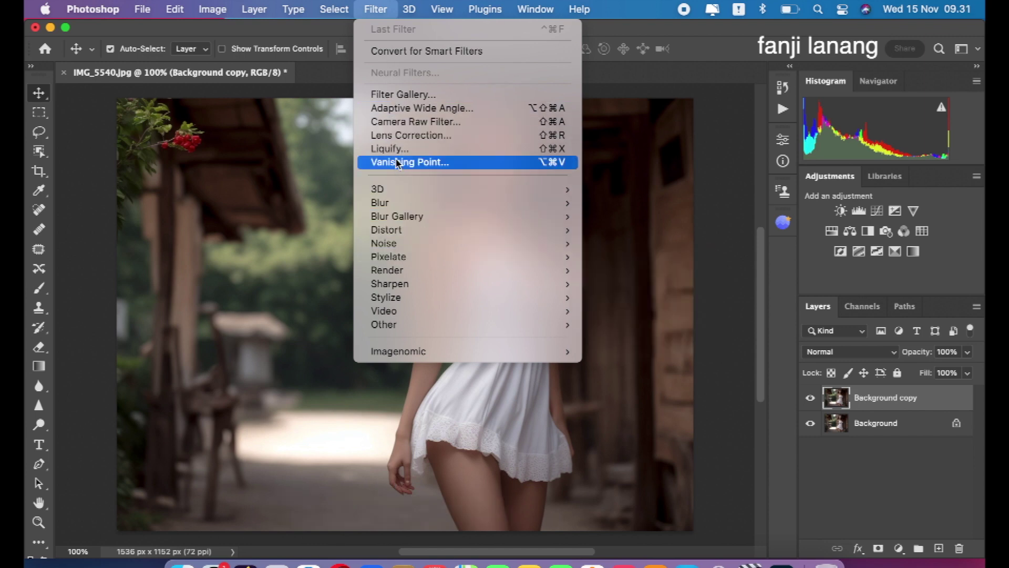
left_click(400, 125)
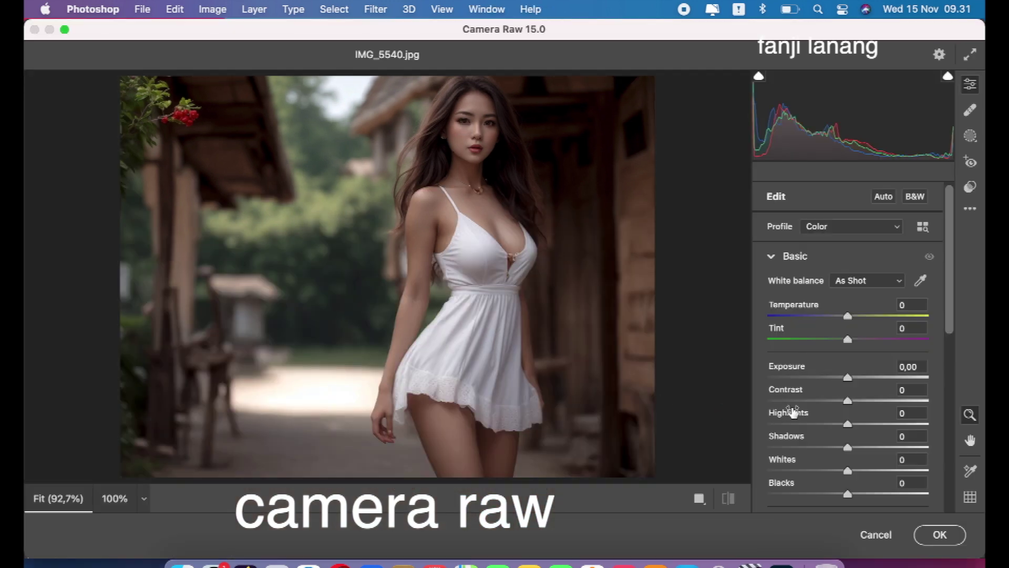
Step: Set Exposure +0.60, Contrast +20, Highlights -57, Shadows +19 and Blacks +30
mouse_move(848, 378)
left_mouse_down()
mouse_move(861, 379)
mouse_move(864, 404)
left_mouse_up()
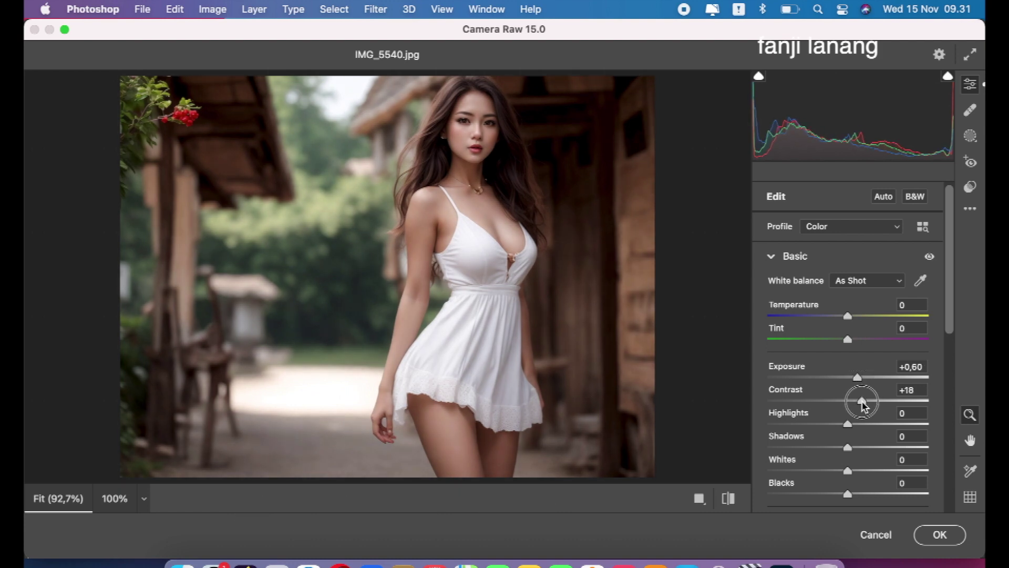
mouse_move(863, 405)
left_mouse_down()
mouse_move(782, 428)
mouse_move(804, 432)
left_mouse_up()
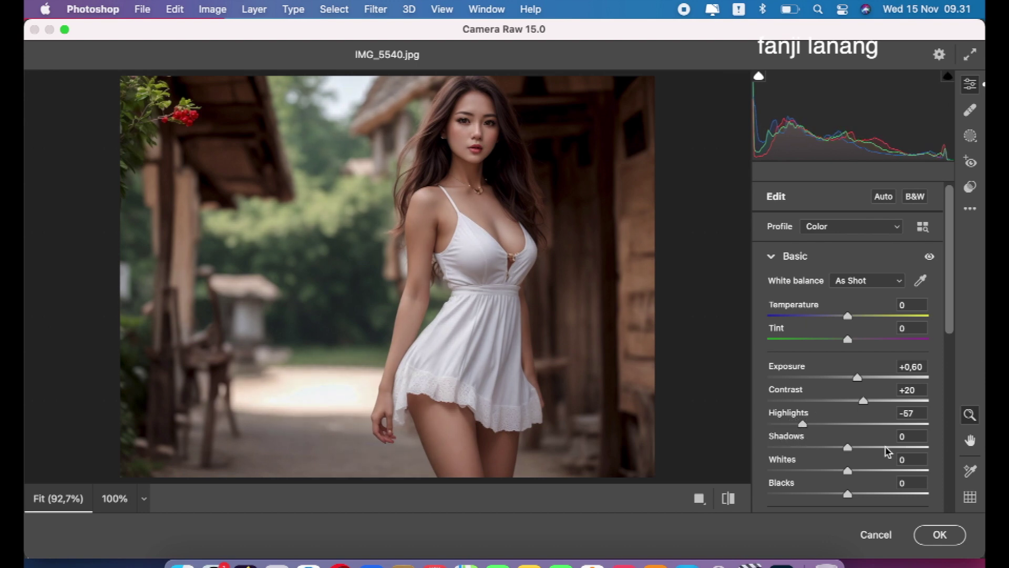
mouse_move(858, 452)
left_mouse_down()
mouse_move(892, 441)
mouse_move(765, 441)
mouse_move(913, 439)
mouse_move(862, 451)
left_mouse_up()
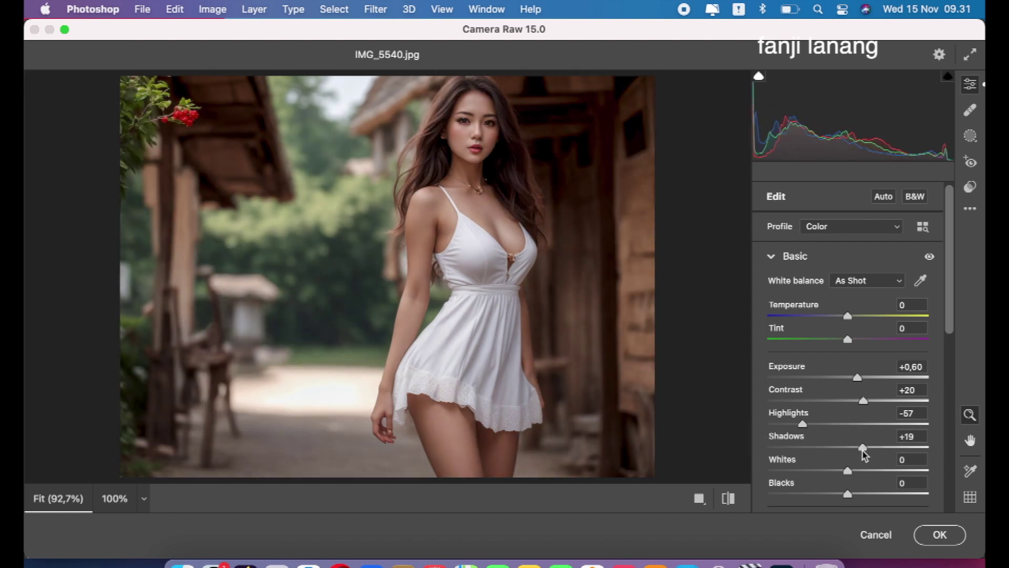
left_click_drag(949, 330, 950, 370)
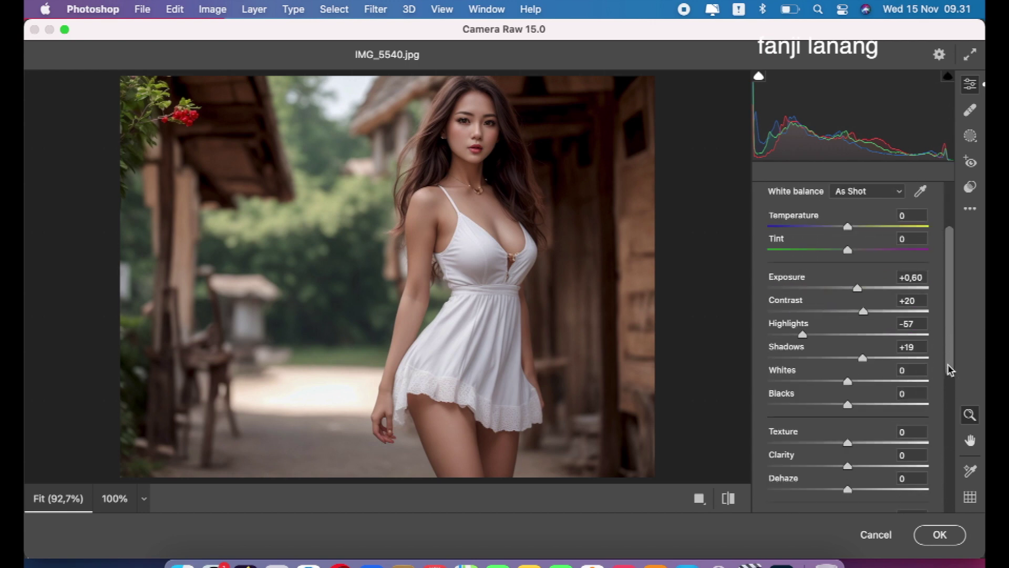
mouse_move(849, 405)
left_mouse_down()
mouse_move(820, 406)
mouse_move(874, 409)
left_mouse_up()
left_click_drag(955, 329, 951, 344)
Step: Add Clarity +5 and Vibrance +10 in the Basic panel
left_click(849, 437)
left_click_drag(849, 439, 853, 447)
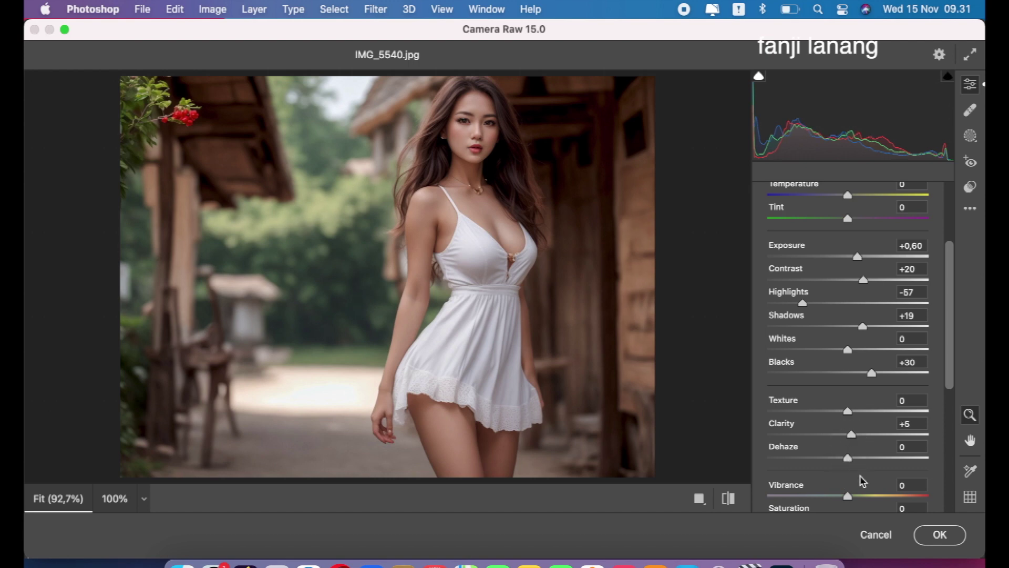
scroll(953, 378, "down", 3)
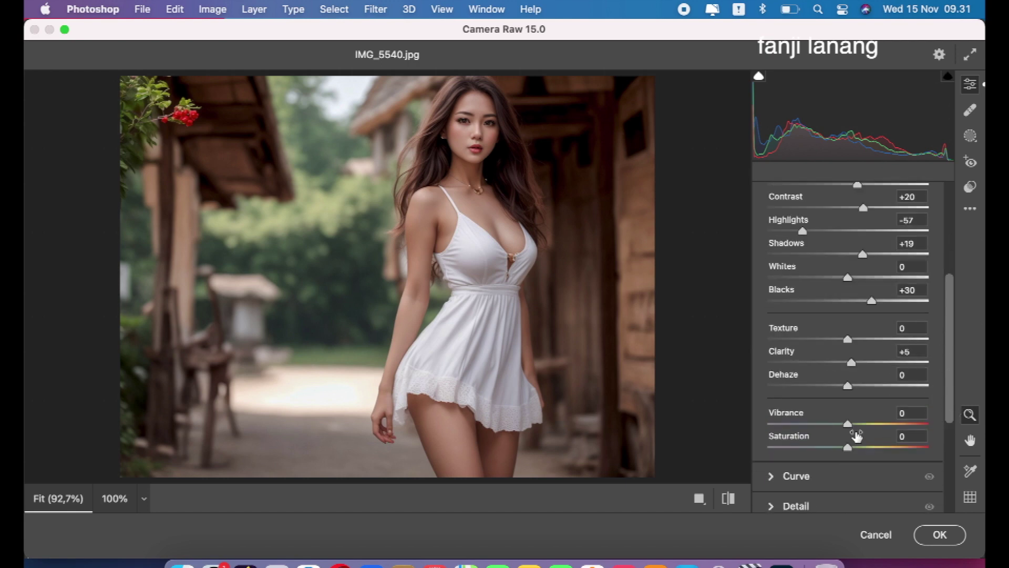
left_click(857, 424)
left_click_drag(857, 426, 857, 428)
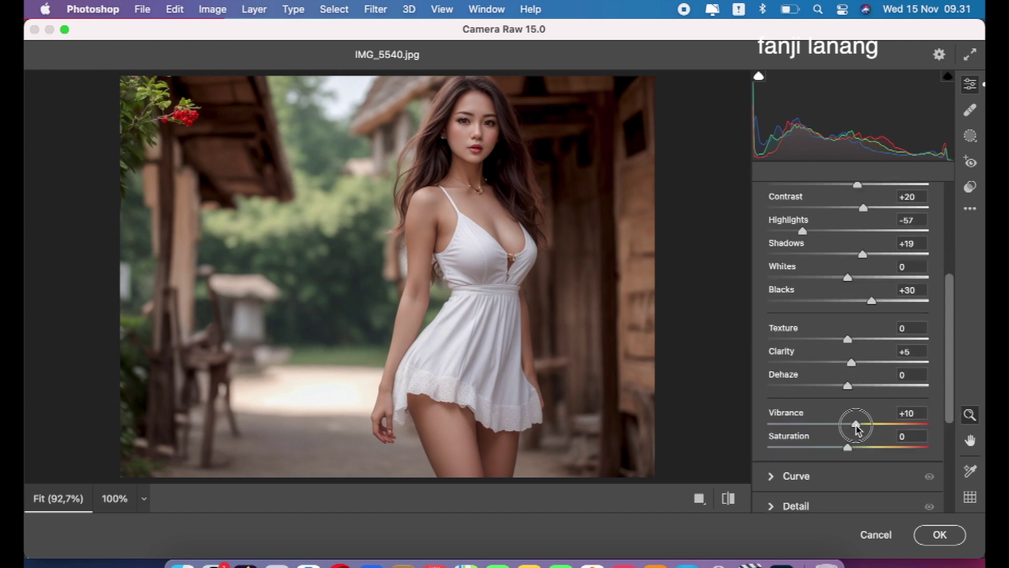
scroll(952, 222, "up", 8)
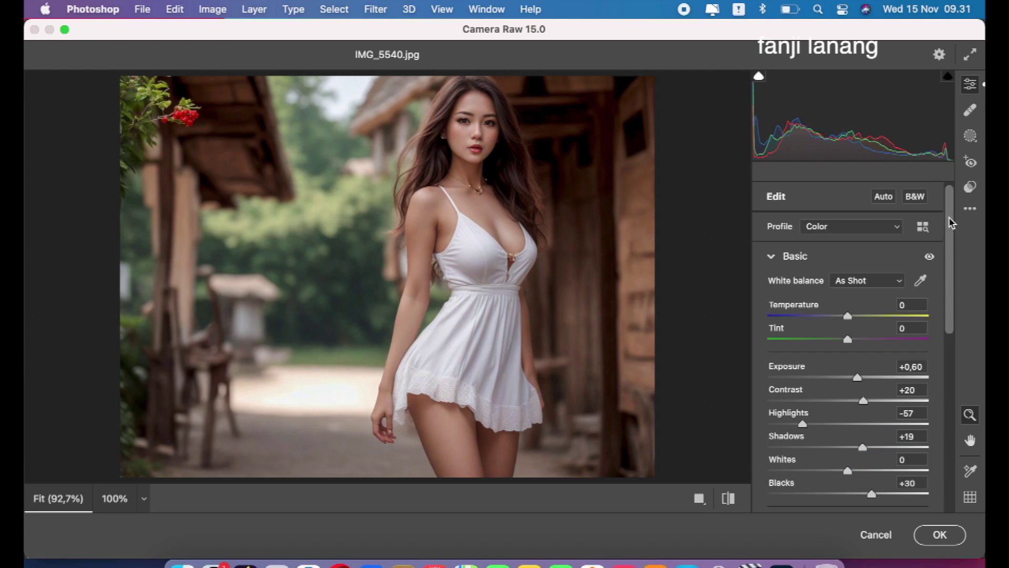
Step: In the Color Mixer HSL saturation, set Yellows and Greens to -100
left_click(769, 257)
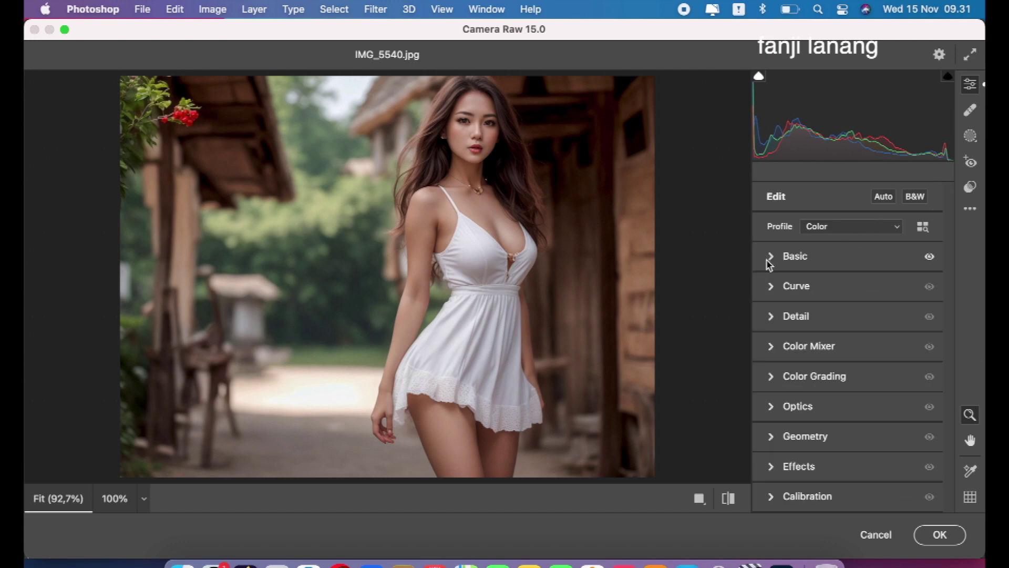
left_click(771, 347)
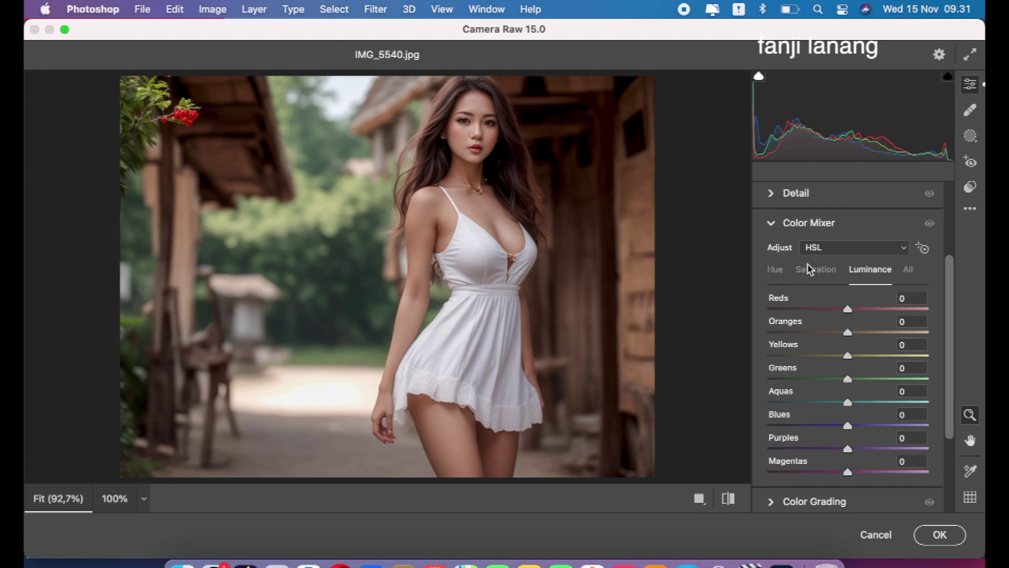
left_click(785, 271)
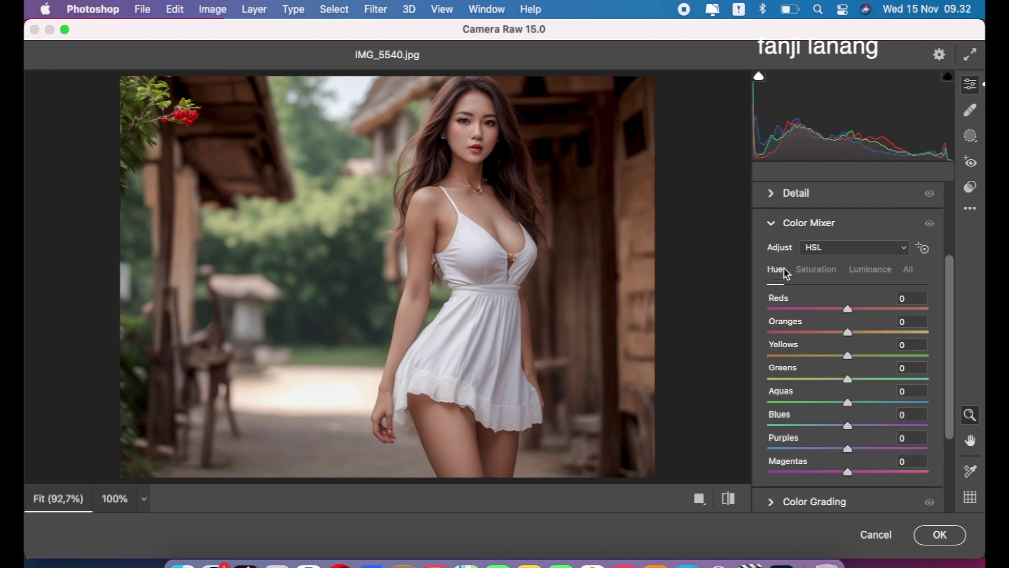
left_click(807, 274)
left_click_drag(841, 360, 717, 365)
left_click_drag(807, 380, 704, 389)
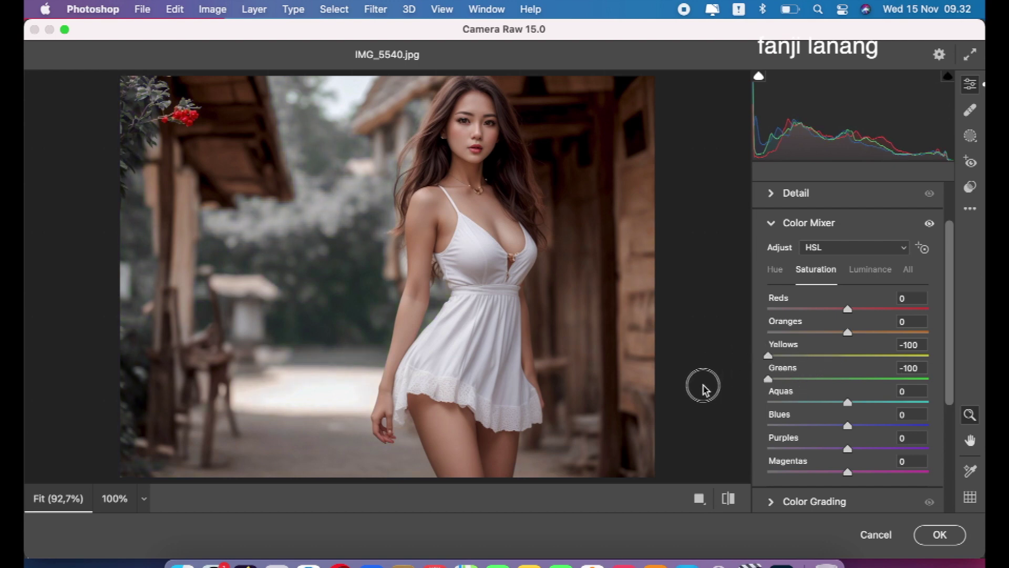
mouse_move(818, 315)
left_mouse_down()
mouse_move(656, 328)
mouse_move(848, 336)
mouse_move(849, 346)
left_mouse_up()
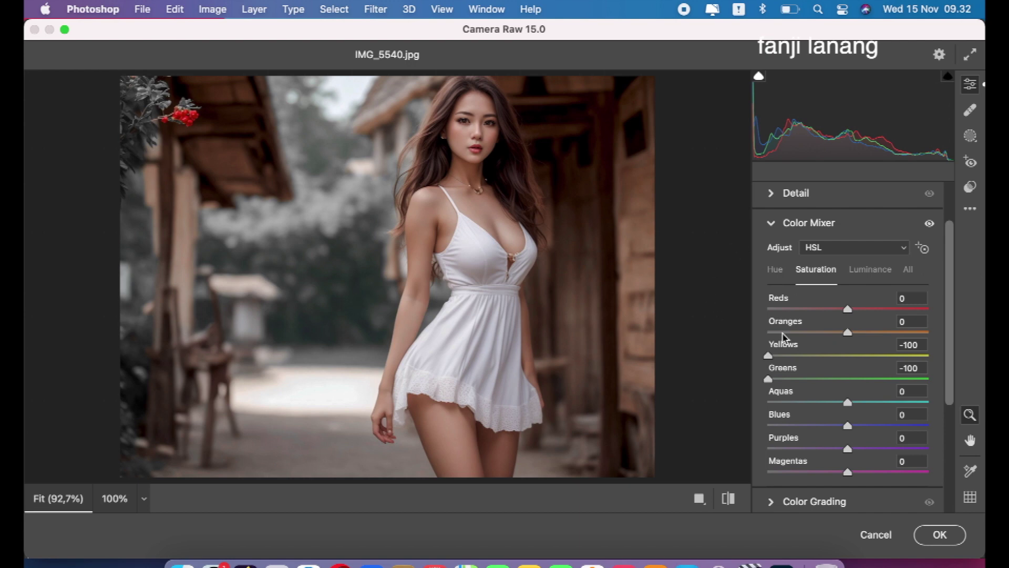
Step: Set HSL luminance to Yellows -26 and Greens -60
left_click(868, 270)
mouse_move(847, 355)
left_mouse_down()
mouse_move(826, 355)
mouse_move(788, 386)
left_mouse_up()
left_click(826, 376)
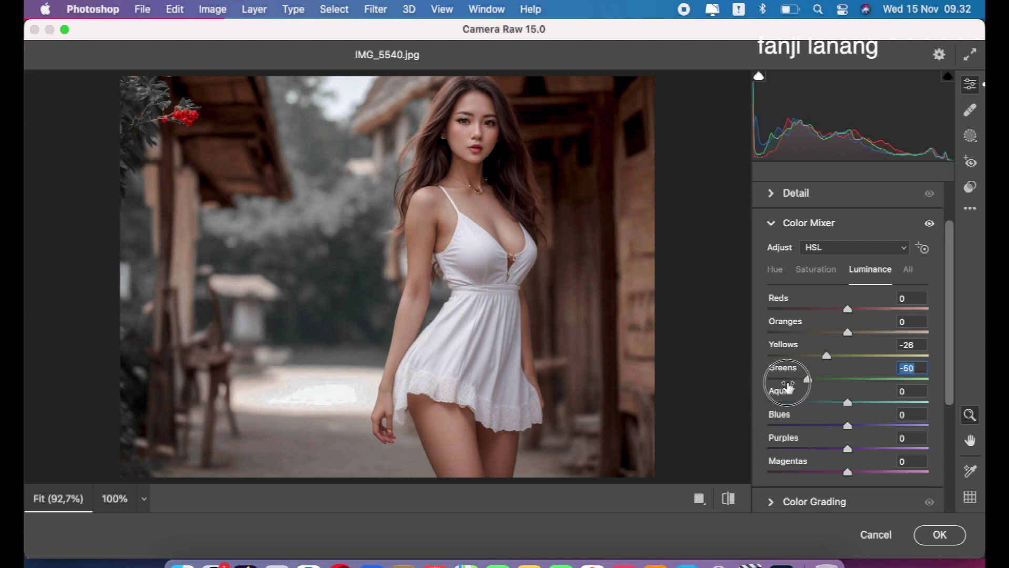
left_click(781, 225)
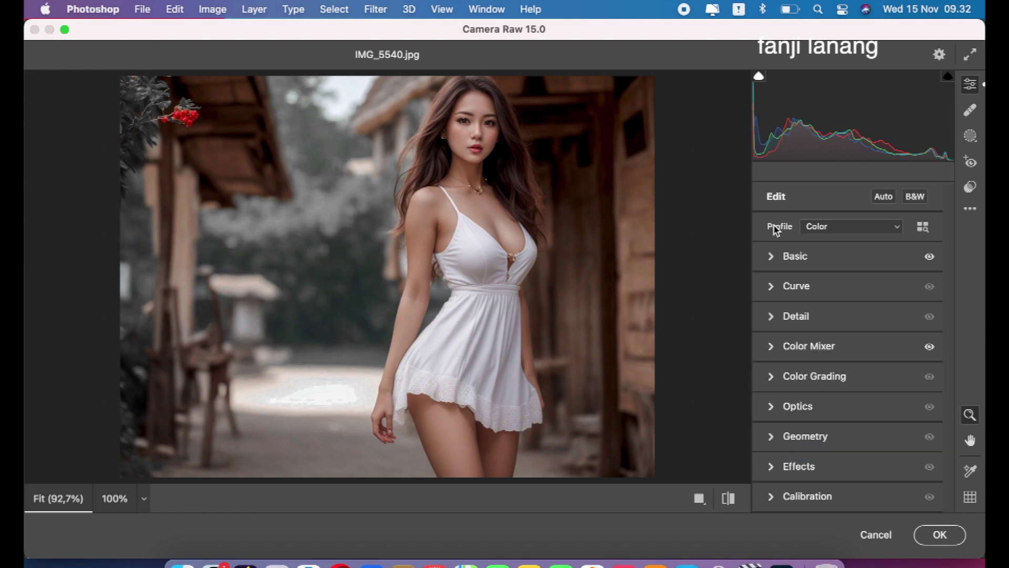
Step: Tint the Color Grading midtones orange with hue 37 and saturation 15
left_click(772, 377)
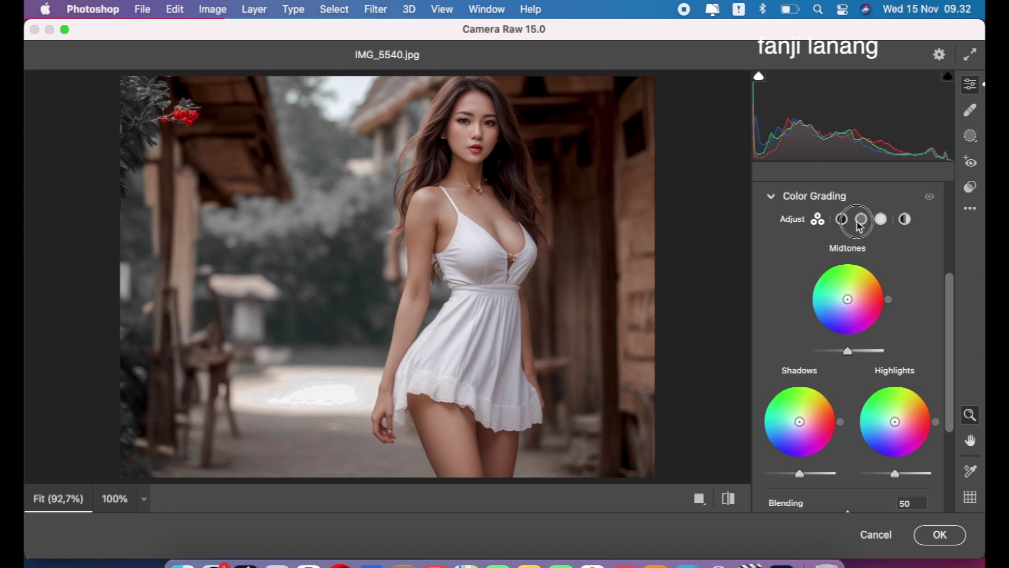
left_click(861, 219)
left_click_drag(769, 429, 785, 429)
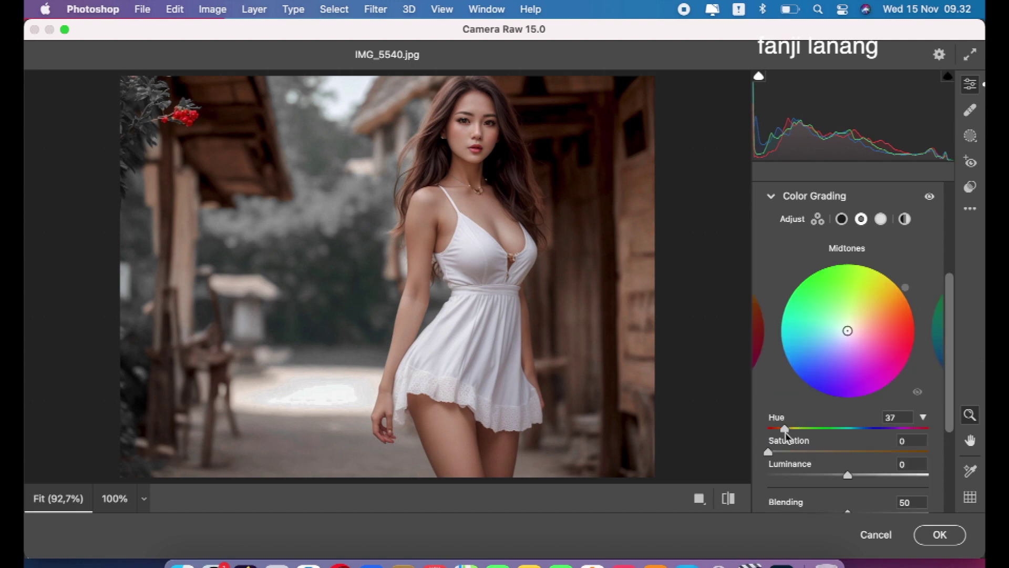
left_click(793, 452)
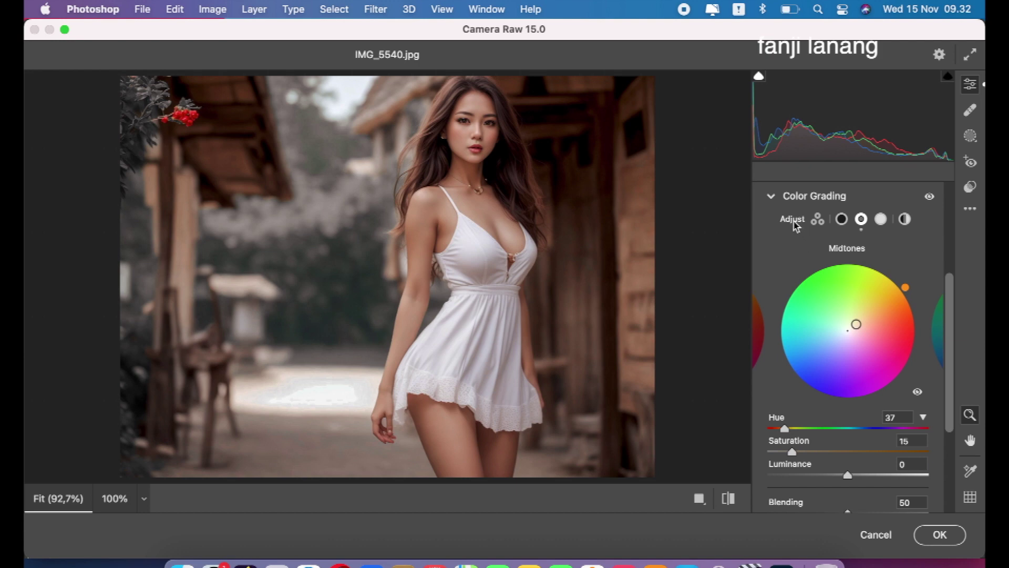
left_click(772, 197)
Step: Darken the corners with a negative Optics vignette pushed toward -100
left_click(777, 405)
left_click(798, 261)
left_click_drag(798, 263, 766, 265)
left_click(770, 198)
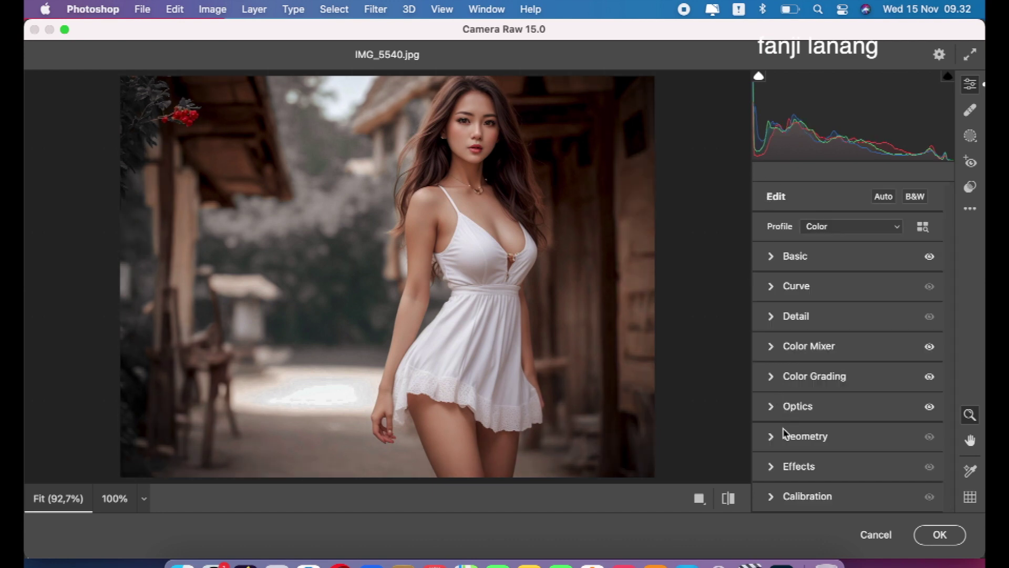
Step: Set Calibration Red hue +18, Green hue -15/saturation +15, Blue hue -25/saturation -14
left_click(771, 496)
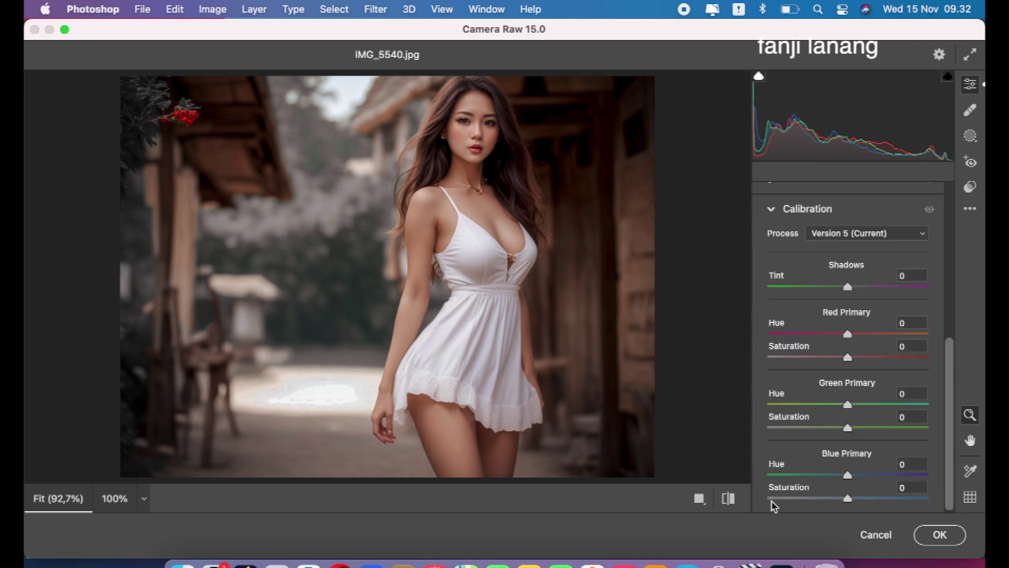
left_click(862, 336)
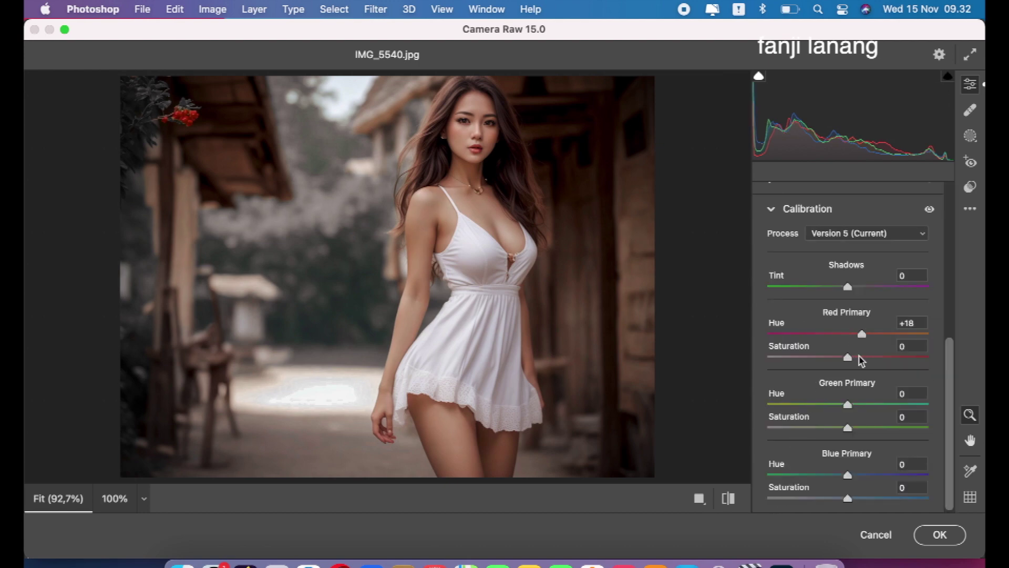
mouse_move(848, 405)
left_mouse_down()
mouse_move(910, 403)
mouse_move(822, 424)
mouse_move(833, 417)
left_mouse_up()
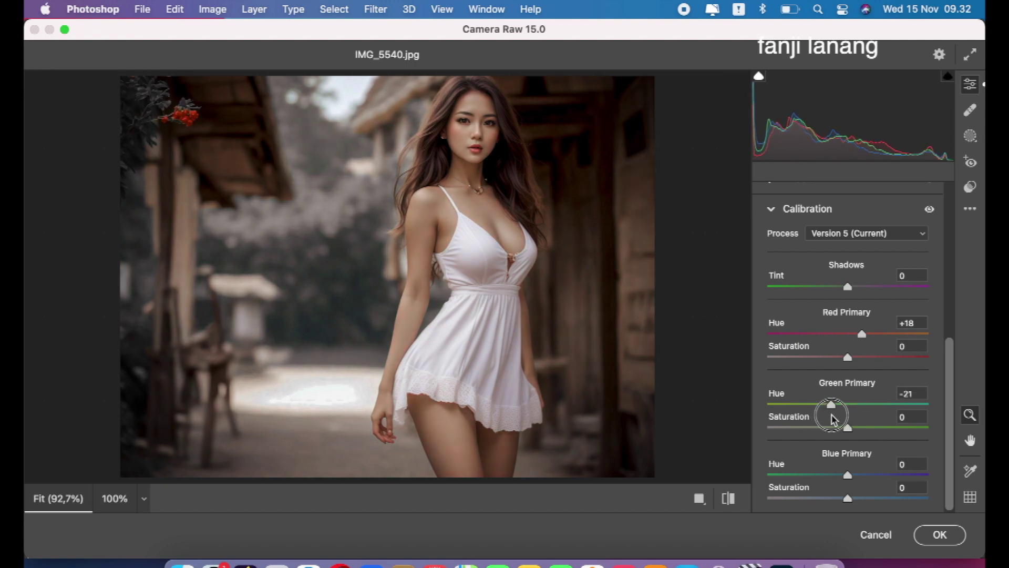
left_click_drag(834, 476, 826, 477)
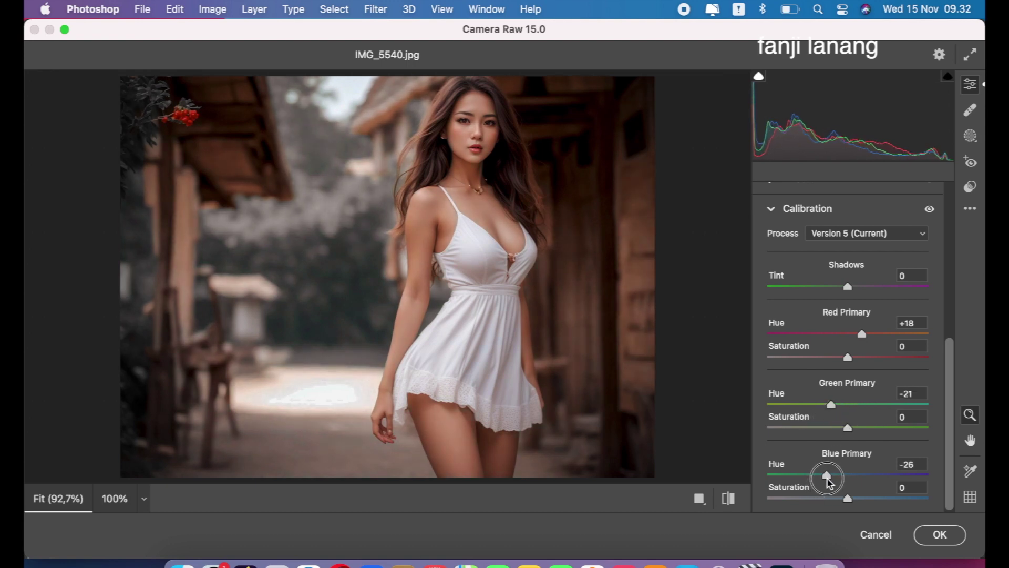
left_click_drag(832, 405, 838, 406)
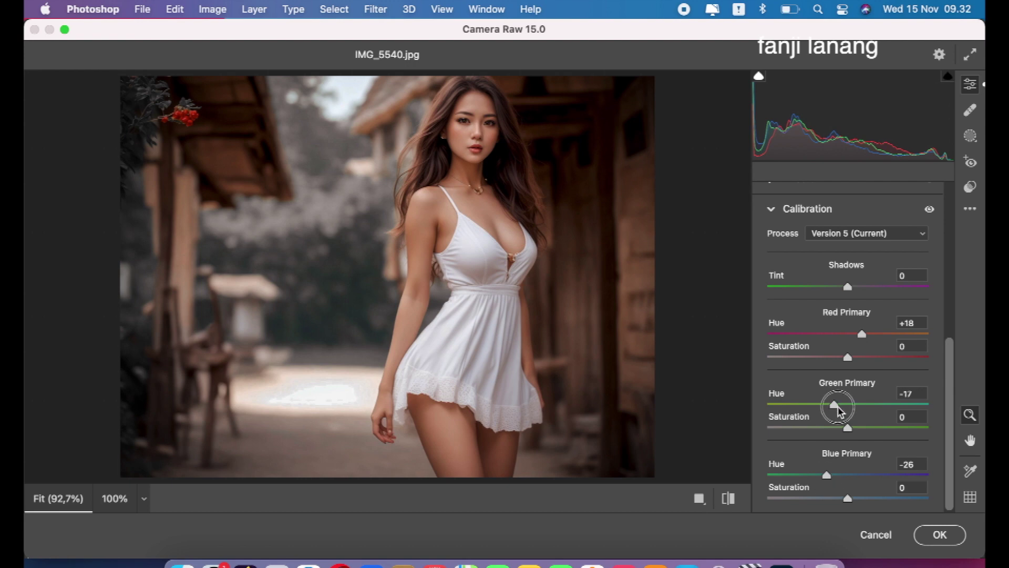
left_click_drag(838, 410, 839, 413)
left_click_drag(826, 476, 830, 481)
left_click_drag(839, 499, 836, 498)
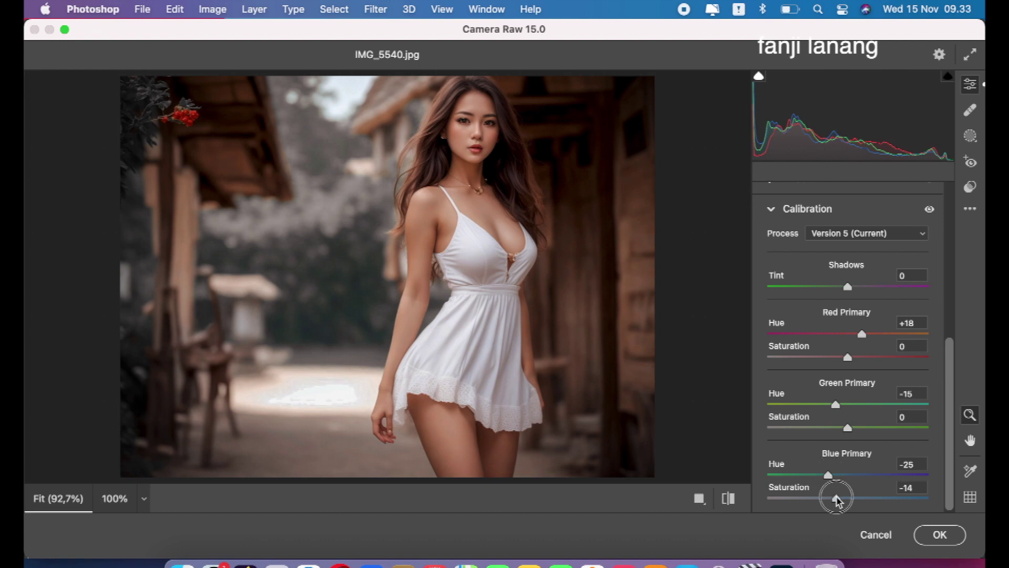
left_click_drag(862, 428, 862, 442)
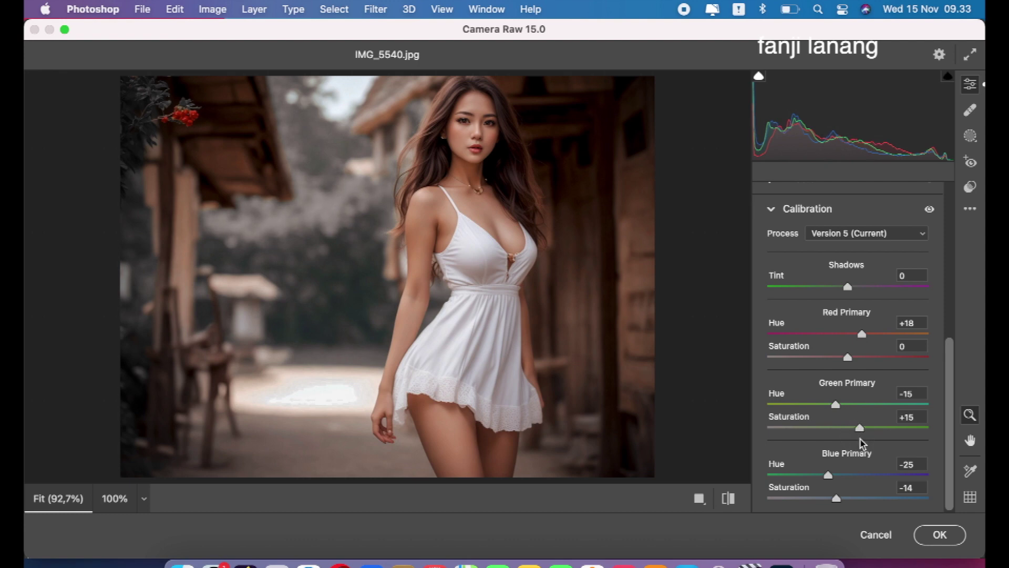
Step: Raise Basic Exposure to +0.75 and commit the Camera Raw grade
left_click(777, 212)
left_click(773, 258)
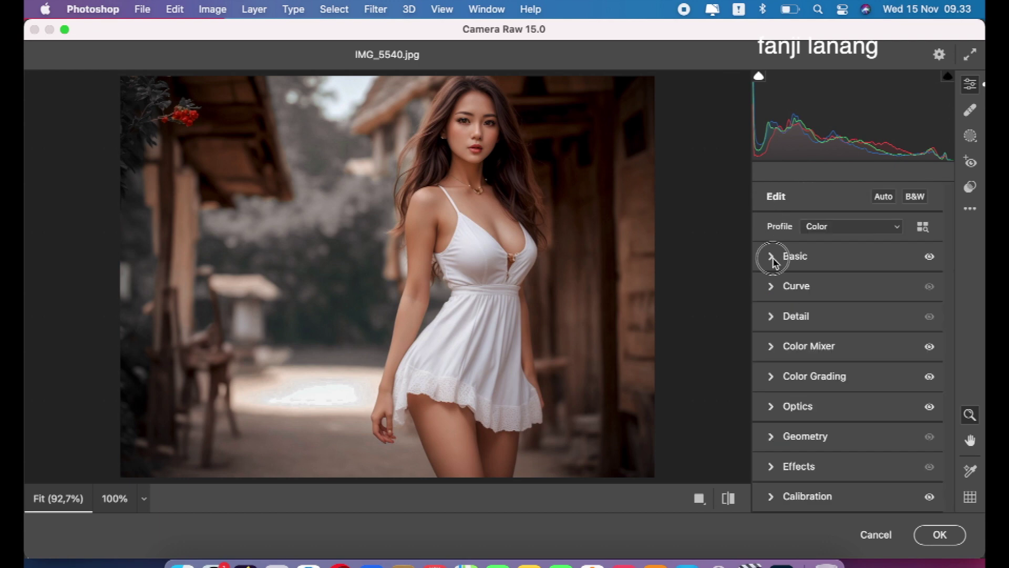
left_click_drag(856, 316, 859, 319)
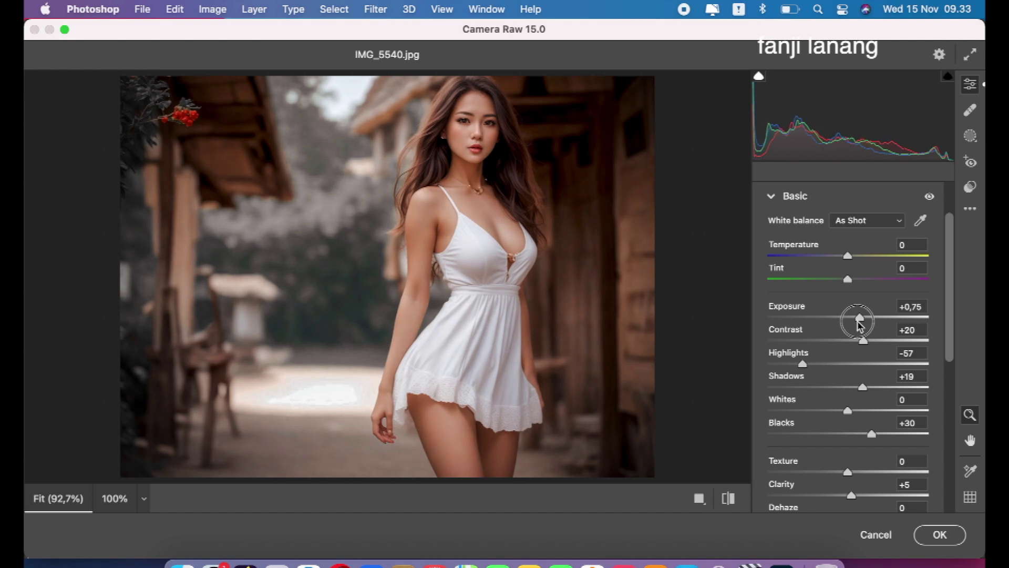
left_click(941, 535)
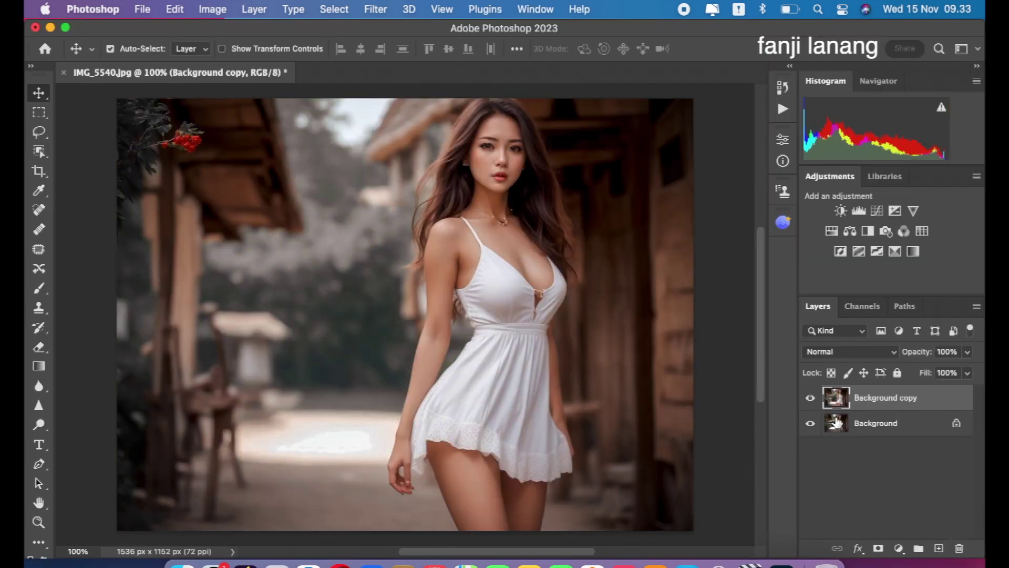
Step: Add an empty Layer 1 and select the Gradient tool in Radial mode
left_click(939, 548)
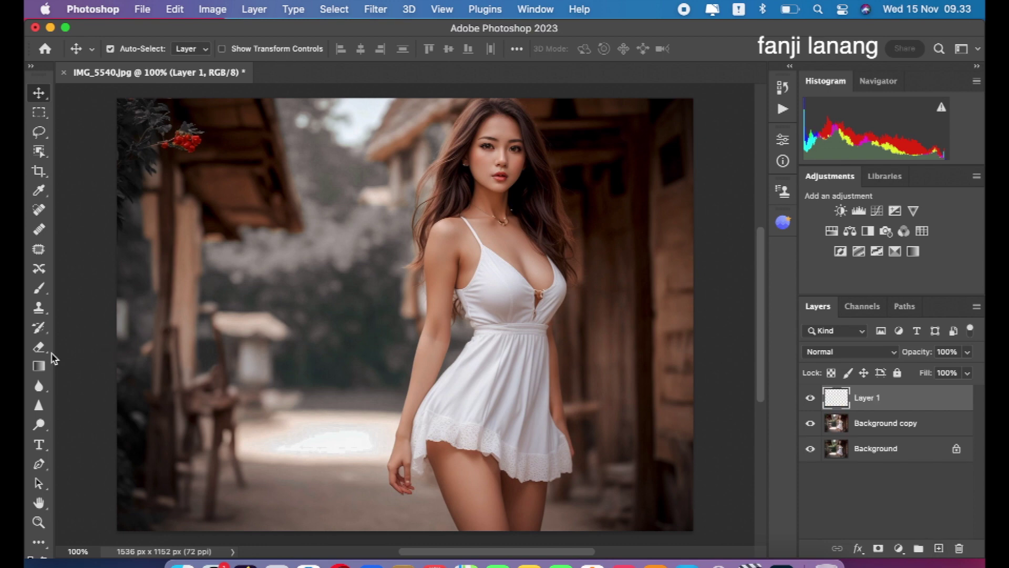
left_click(41, 372)
left_click(41, 368)
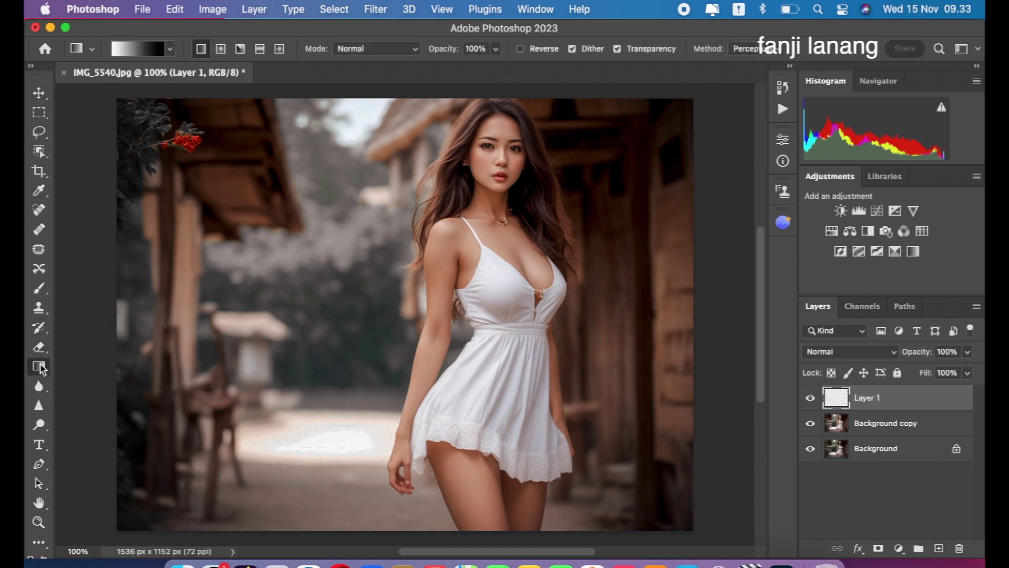
left_click(222, 49)
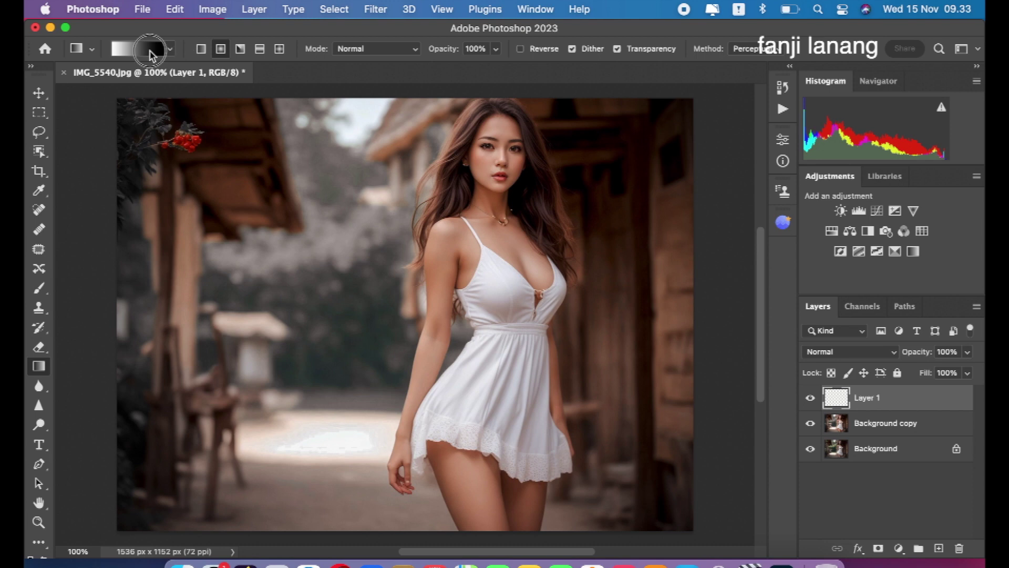
Step: Choose the Basics Foreground to Transparent gradient in the Gradient Editor
left_click(150, 52)
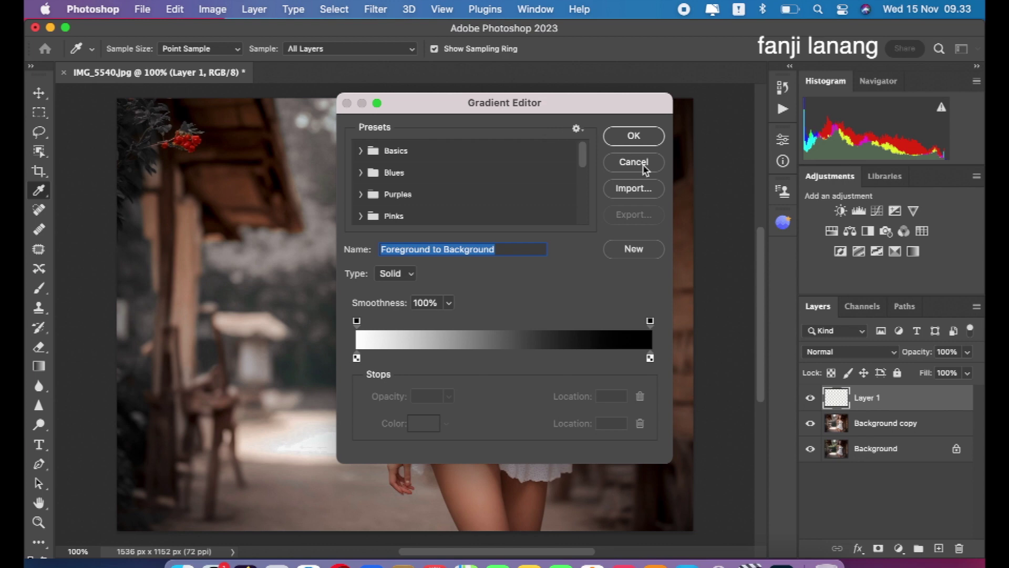
left_click(641, 165)
left_click(170, 50)
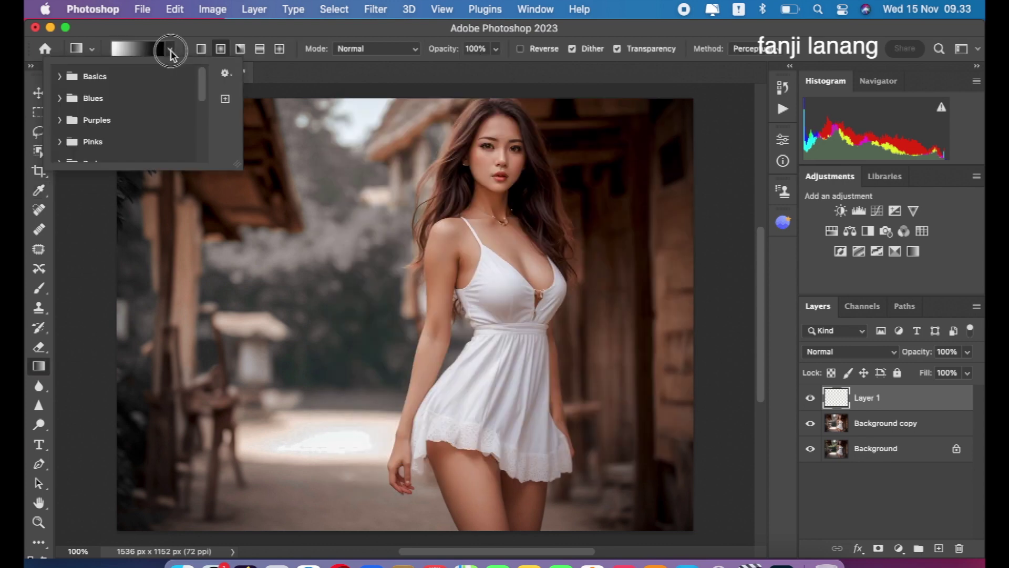
left_click(170, 50)
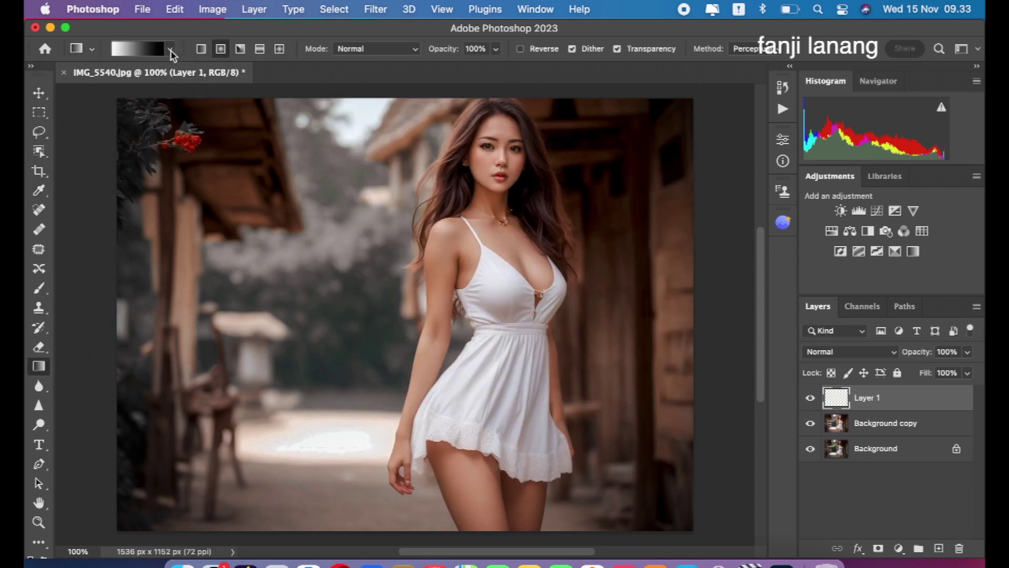
left_click(78, 51)
left_click(78, 51)
left_click(140, 51)
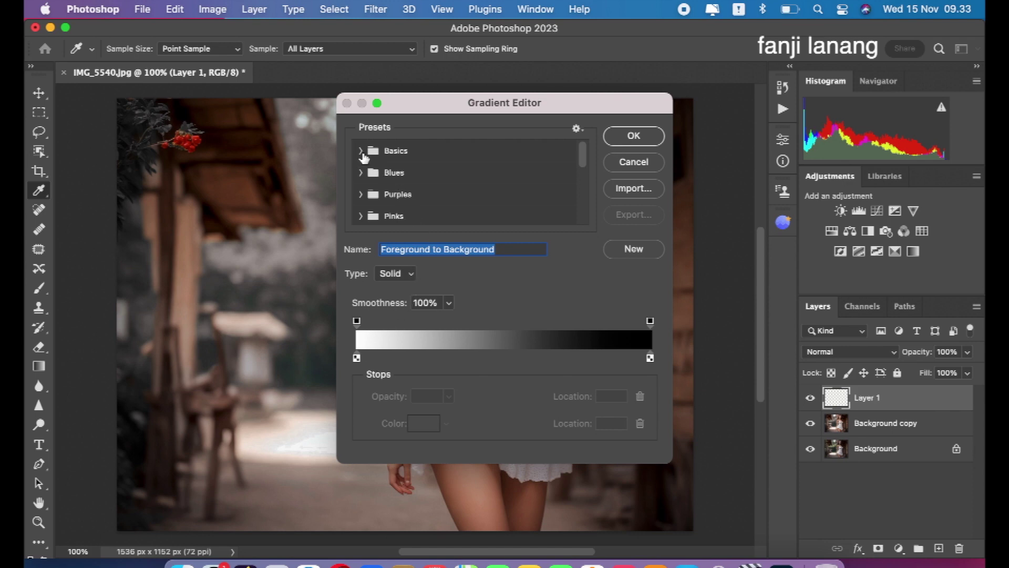
left_click(361, 151)
left_click(403, 174)
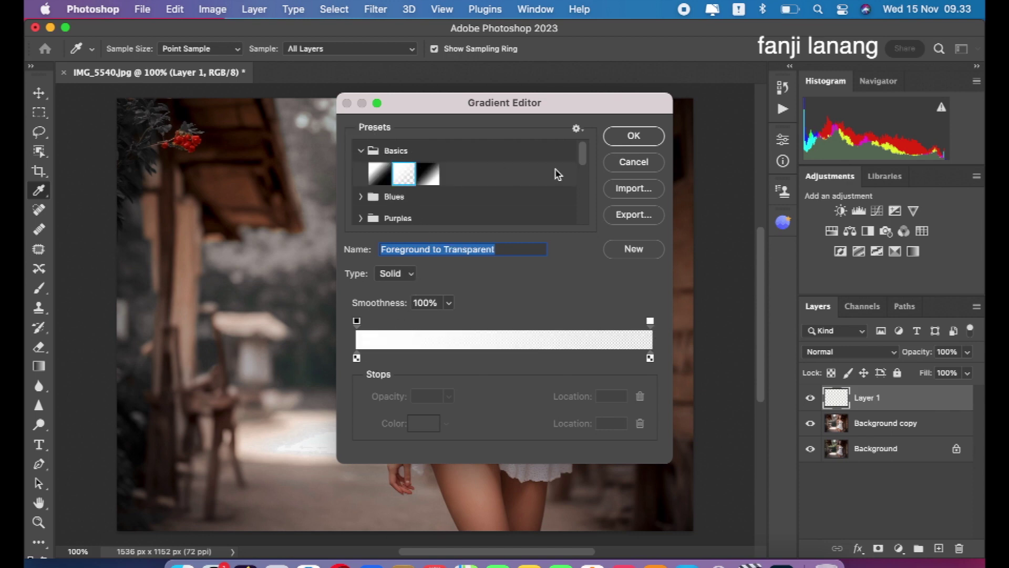
left_click(635, 138)
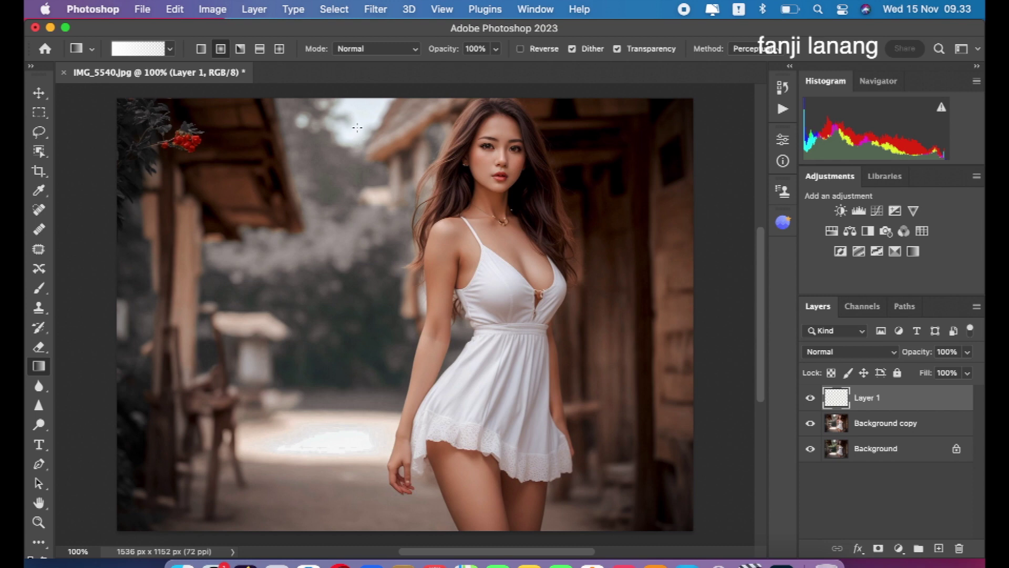
Step: Draw a white radial glow at the upper left, blend Layer 1 with Screen, and add a mask
left_click_drag(357, 127, 431, 320)
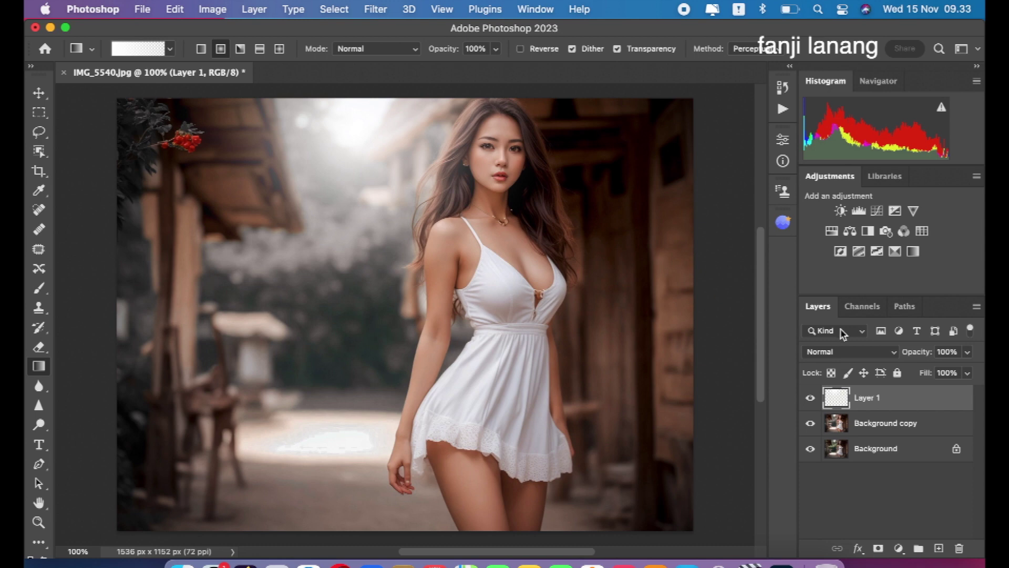
left_click(847, 353)
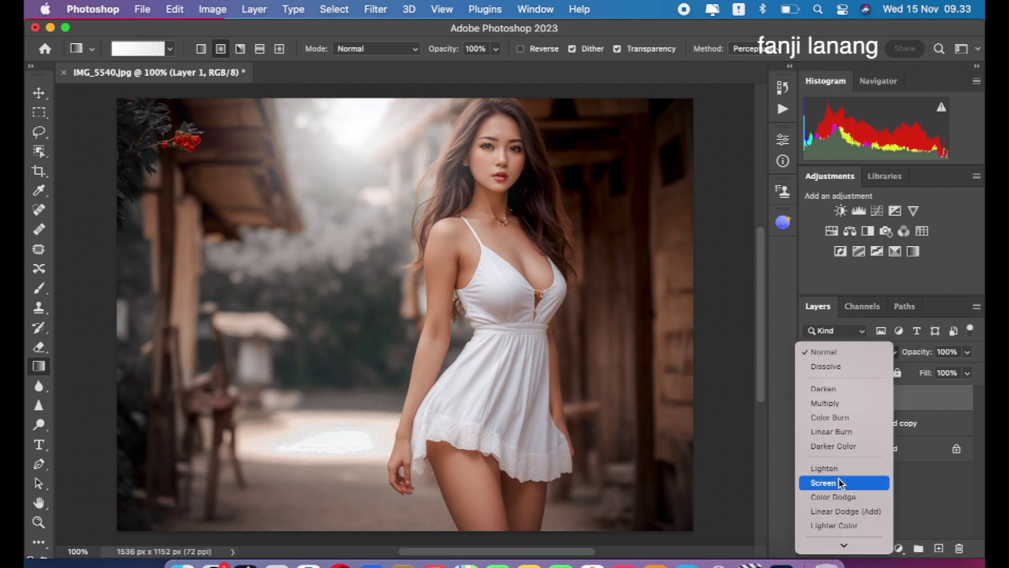
left_click(840, 482)
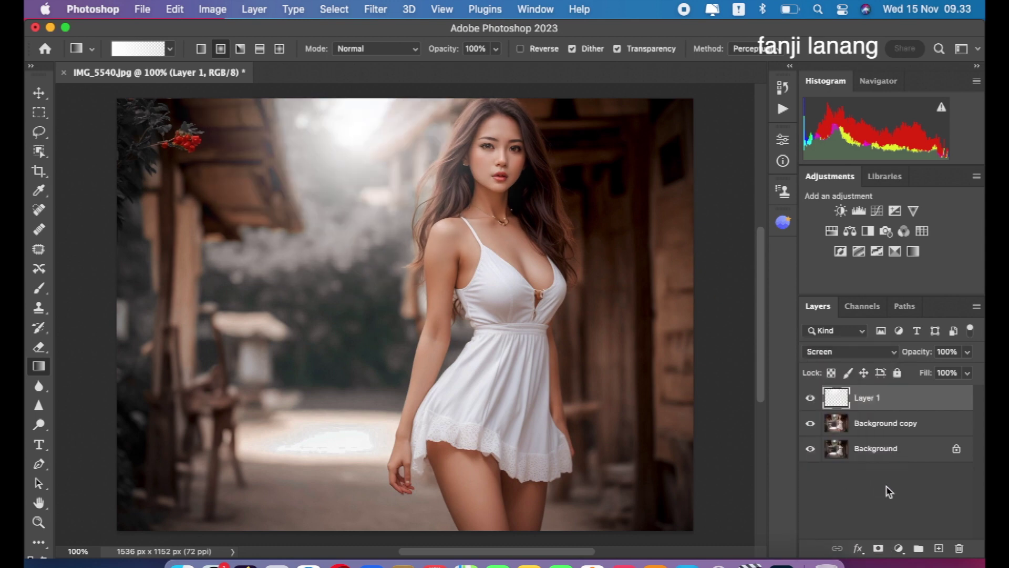
left_click(879, 548)
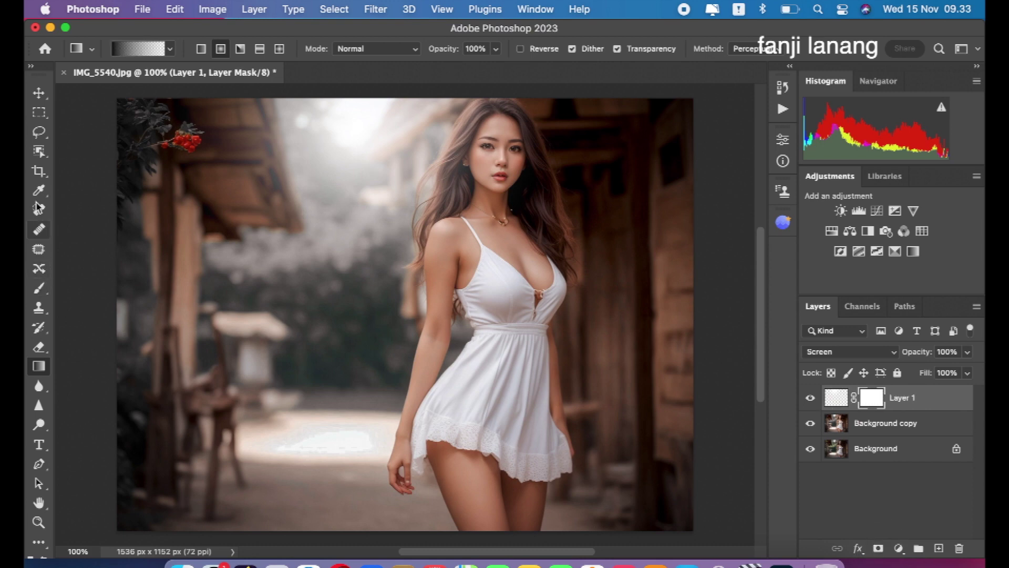
Step: Select the Brush tool with 63% opacity
left_click(39, 288)
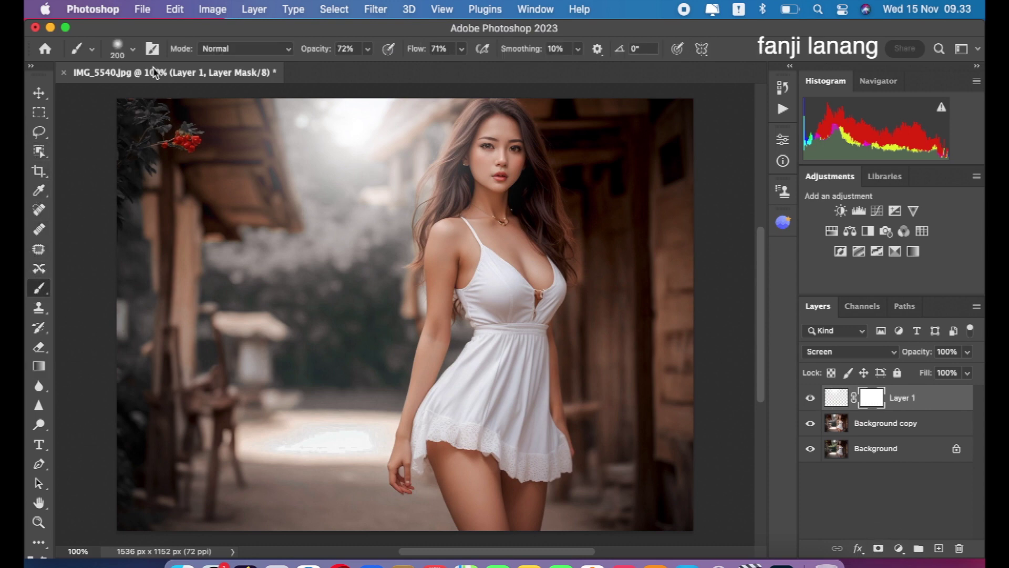
left_click(367, 49)
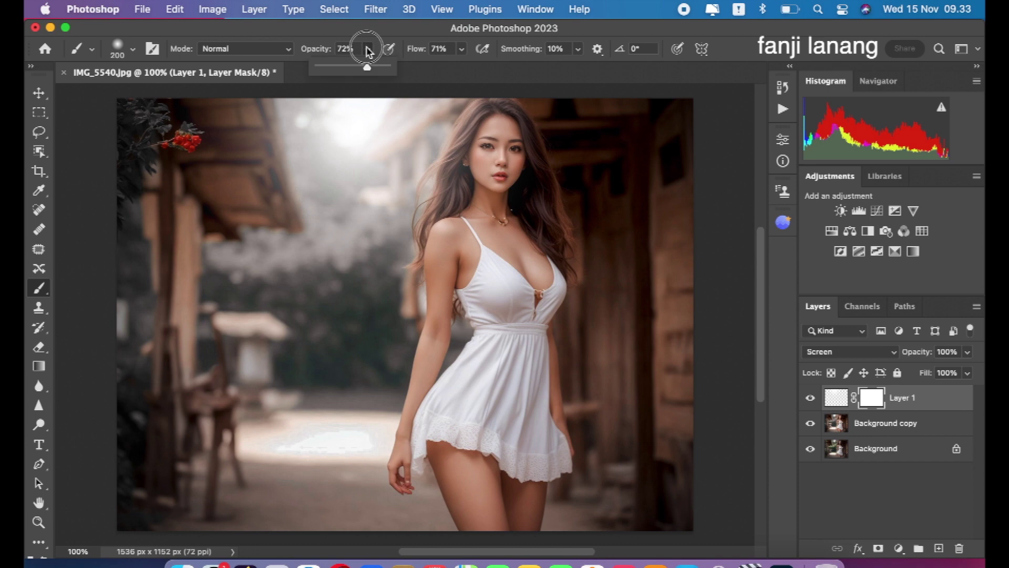
left_click(355, 67)
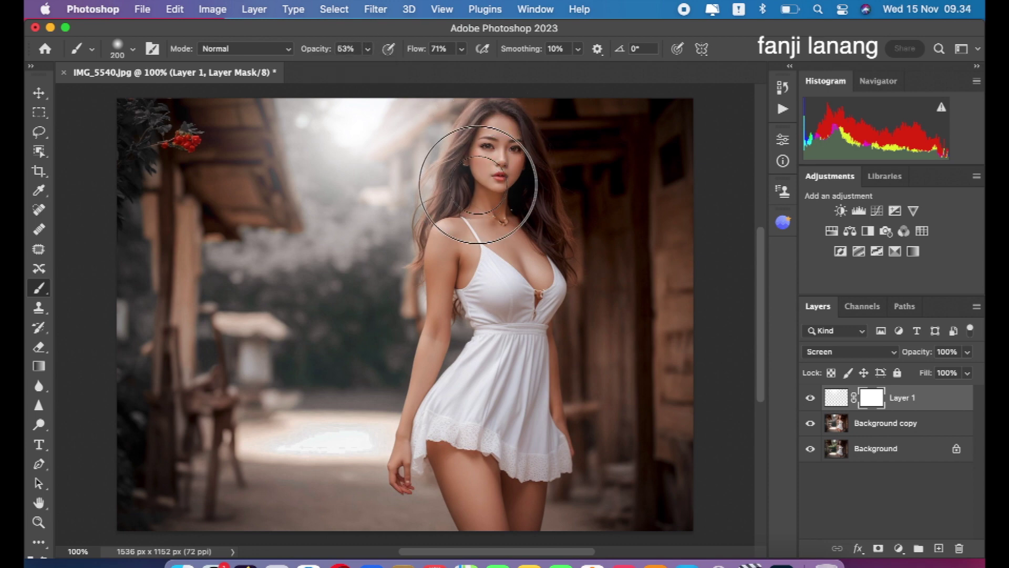
Step: Paint the mask over the face, neck and shoulder to hide the glow there
left_click(495, 119)
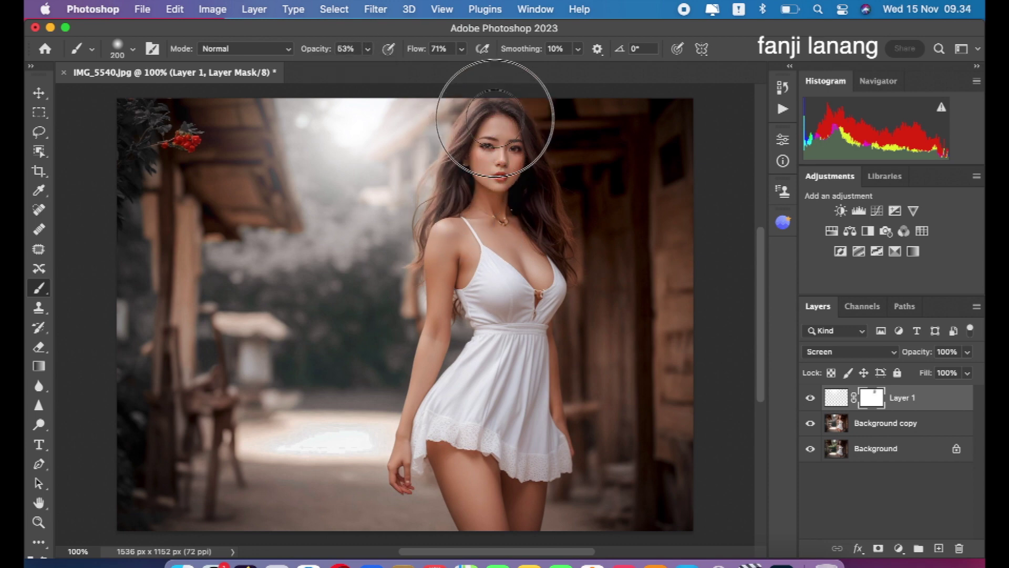
left_click(467, 217)
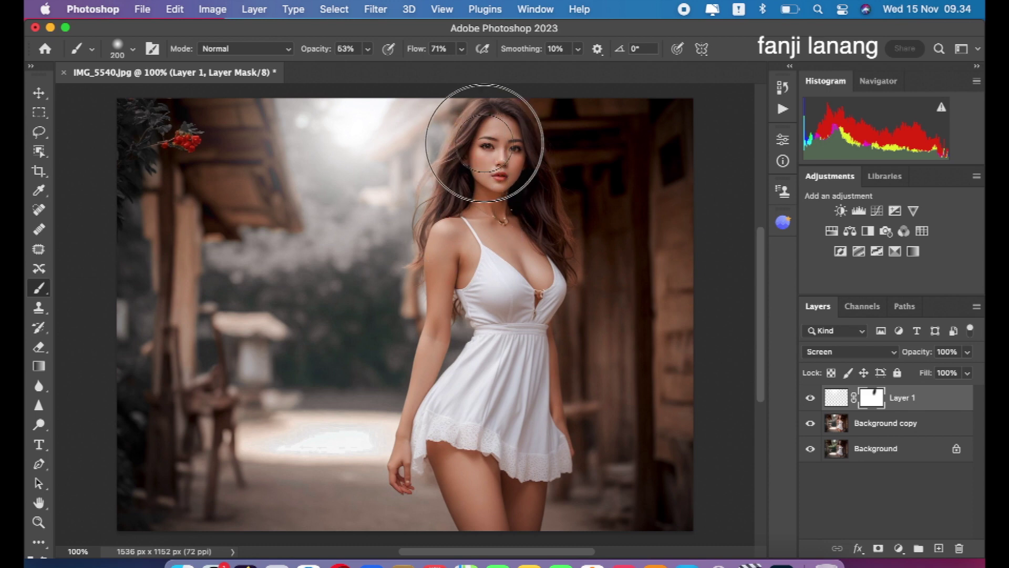
left_click(451, 269)
left_click(530, 124)
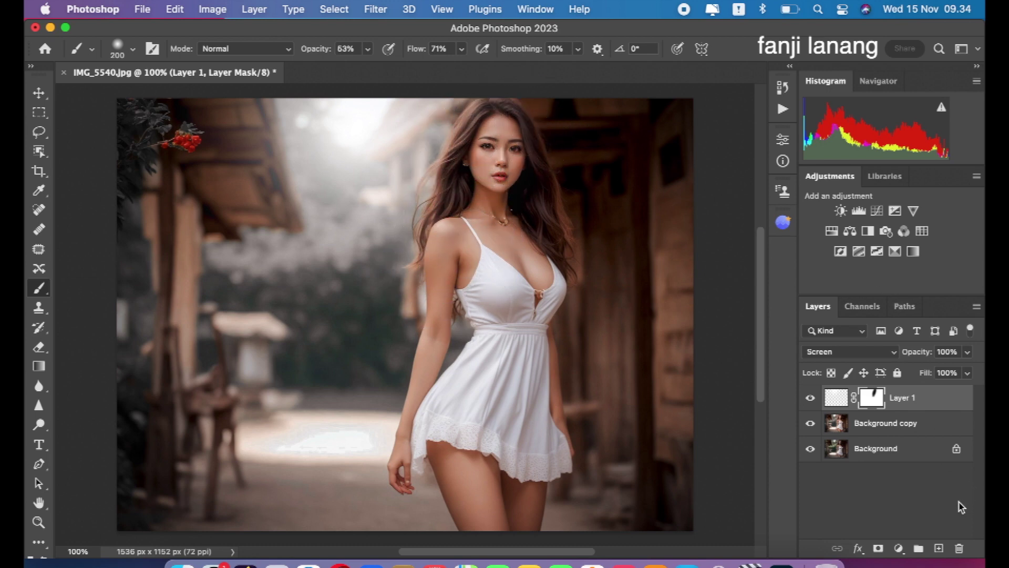
left_click(38, 94)
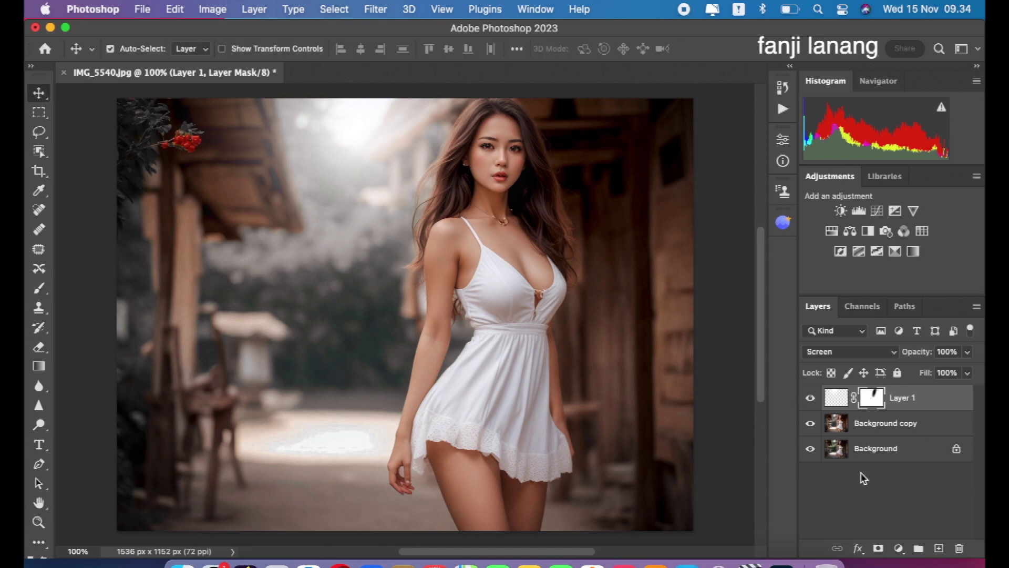
Step: Stamp all visible layers into a new top Layer 2 with Ctrl+Alt+Shift+E
key("ctrl+alt+shift+e")
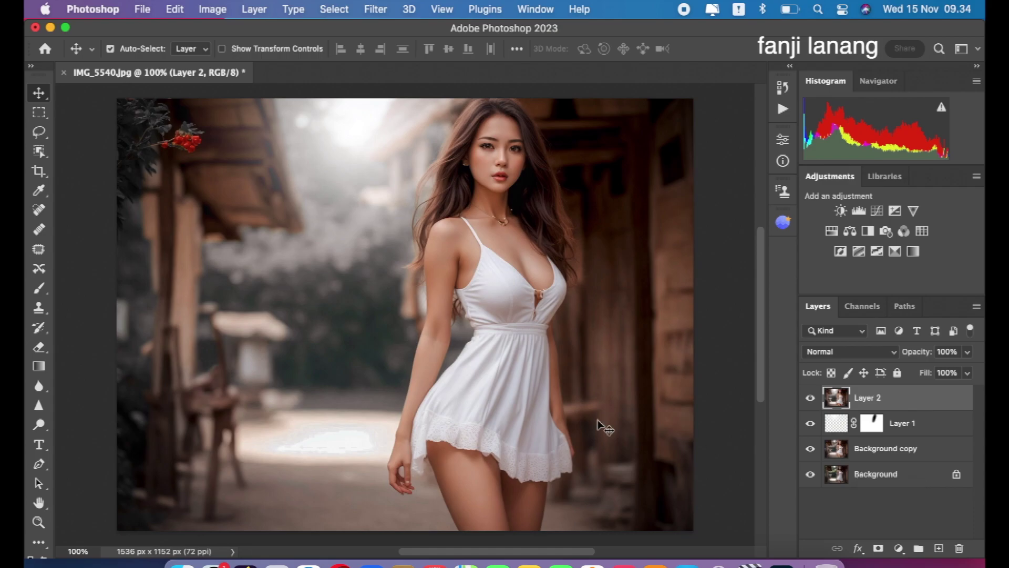